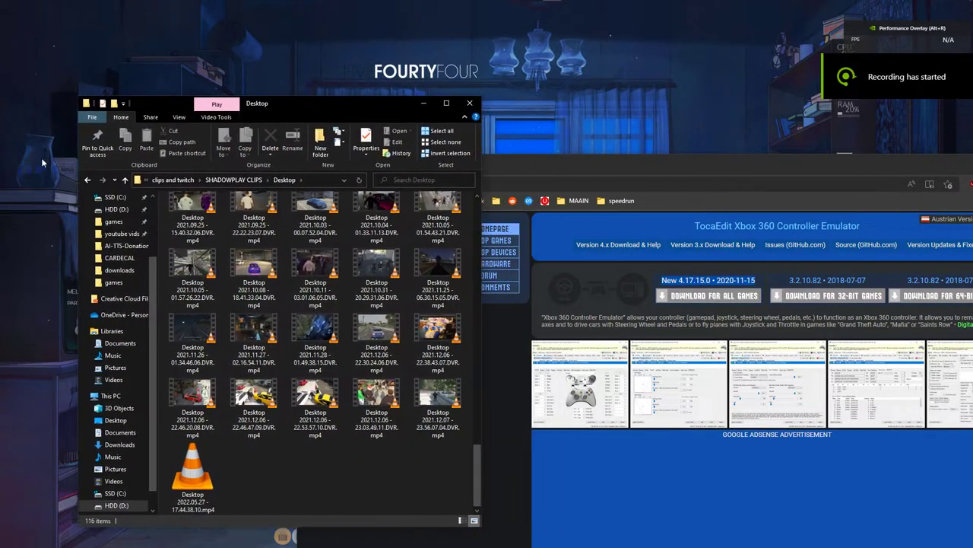
Step: Return Explorer to the x360ce folder and place the Edge x360ce.com download page beside it
click(87, 180)
click(87, 180)
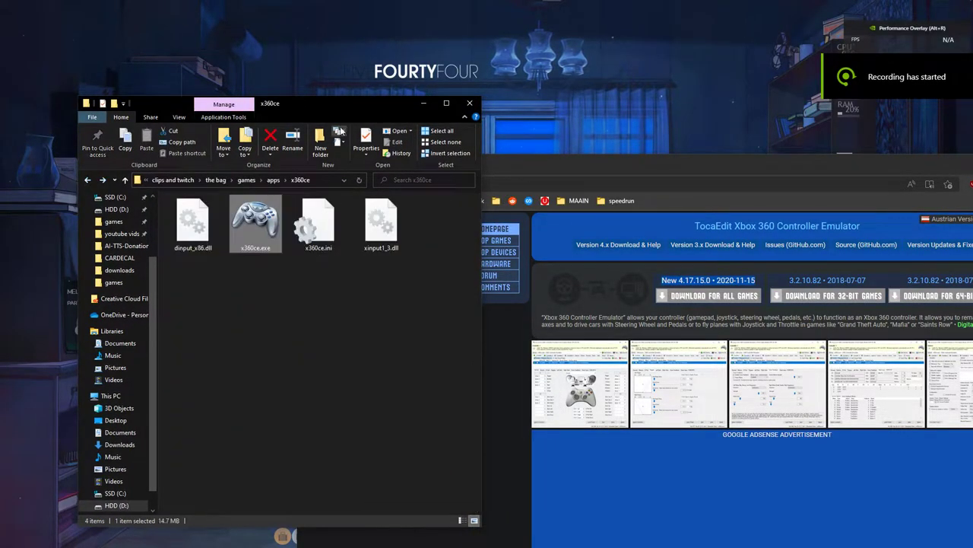
drag(509, 165, 404, 35)
drag(191, 26, 532, 200)
drag(714, 205, 538, 146)
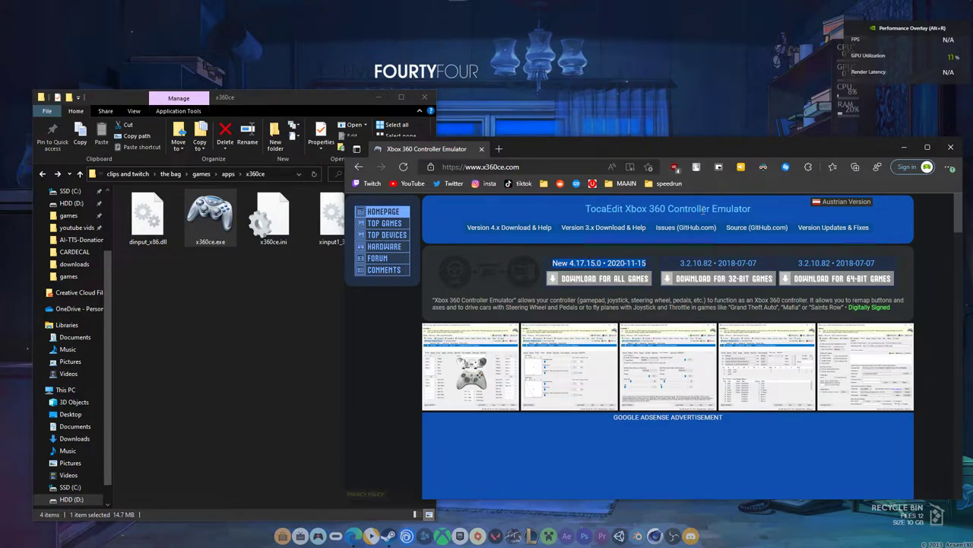
Step: Open Edge's Downloads list from its main menu, with x360ce.zip at the top
click(704, 208)
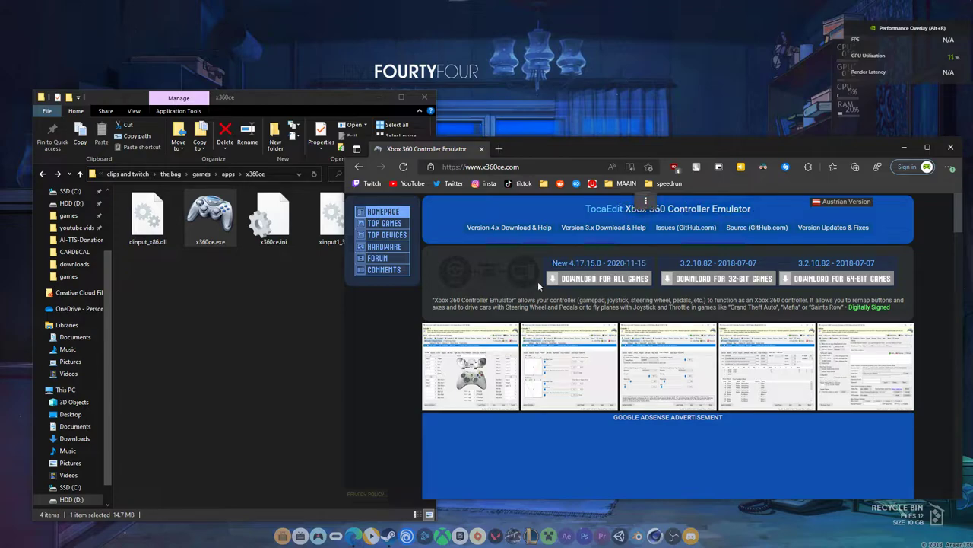
drag(553, 263, 648, 268)
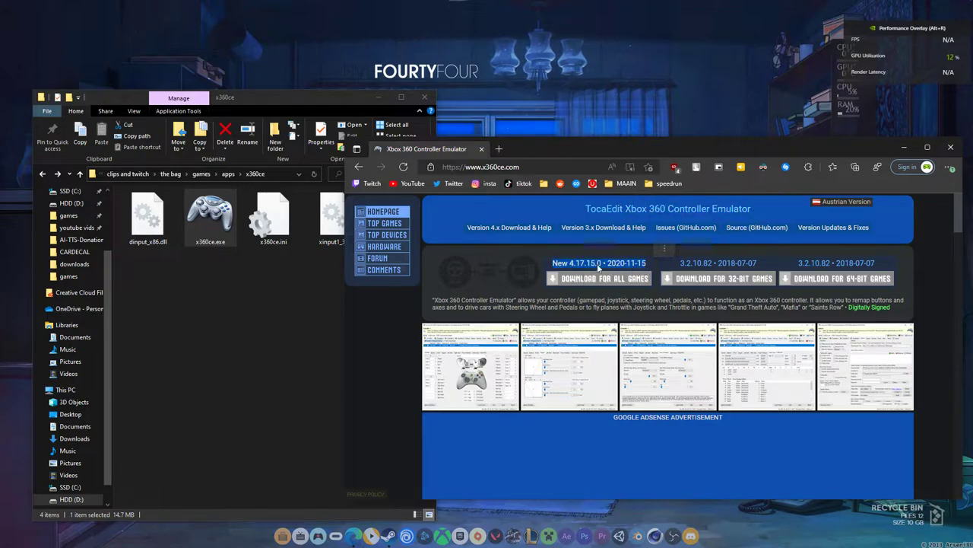
click(949, 167)
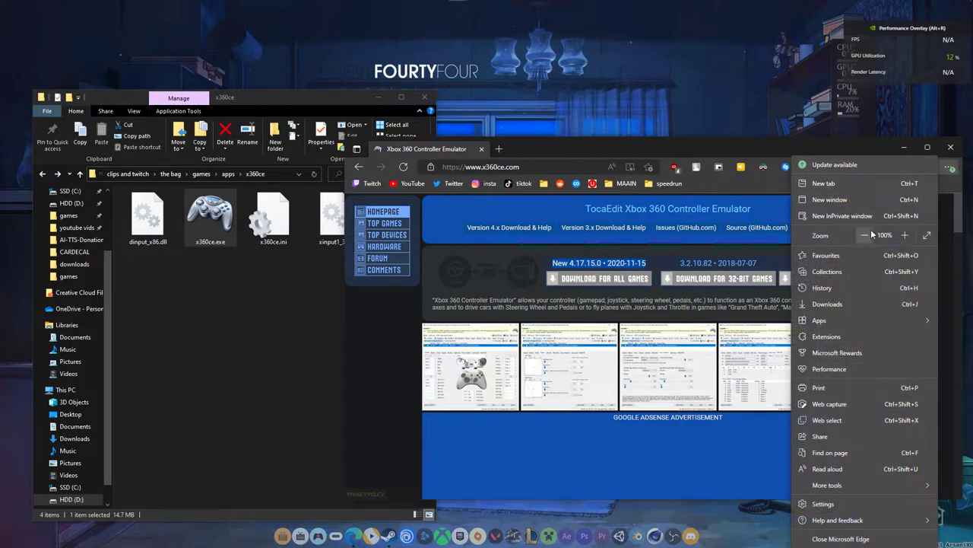
click(864, 308)
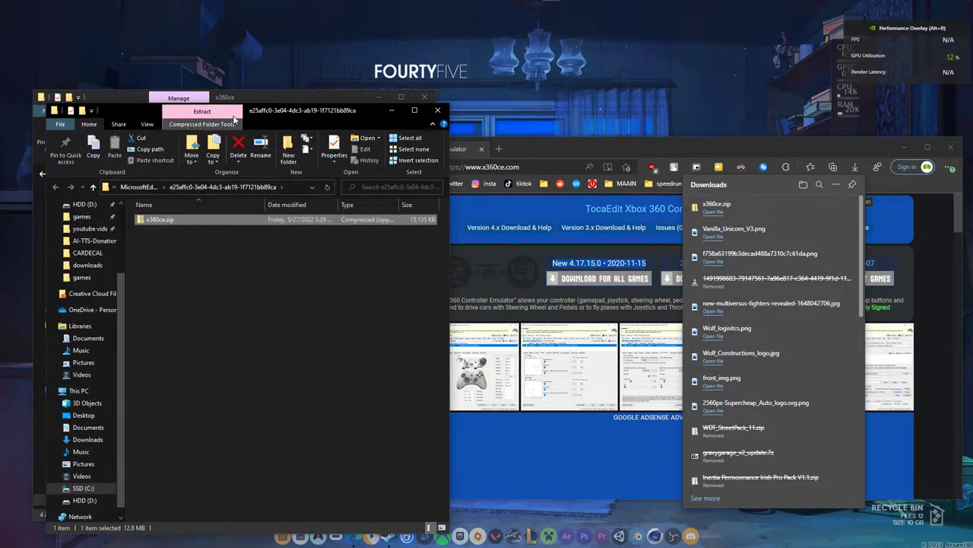
Step: Open x360ce.zip and browse a second Explorer window to the apps\x360ce folder
drag(289, 97, 619, 116)
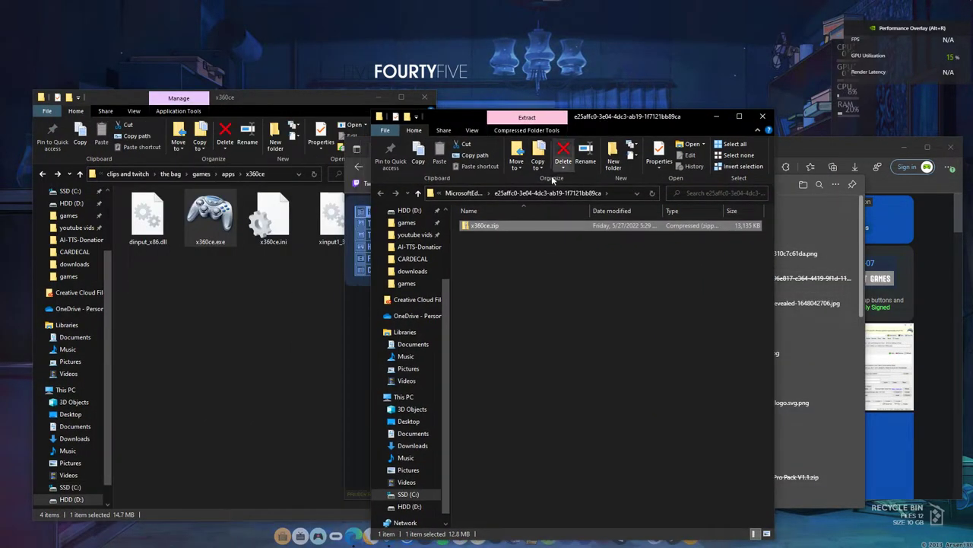
double_click(505, 228)
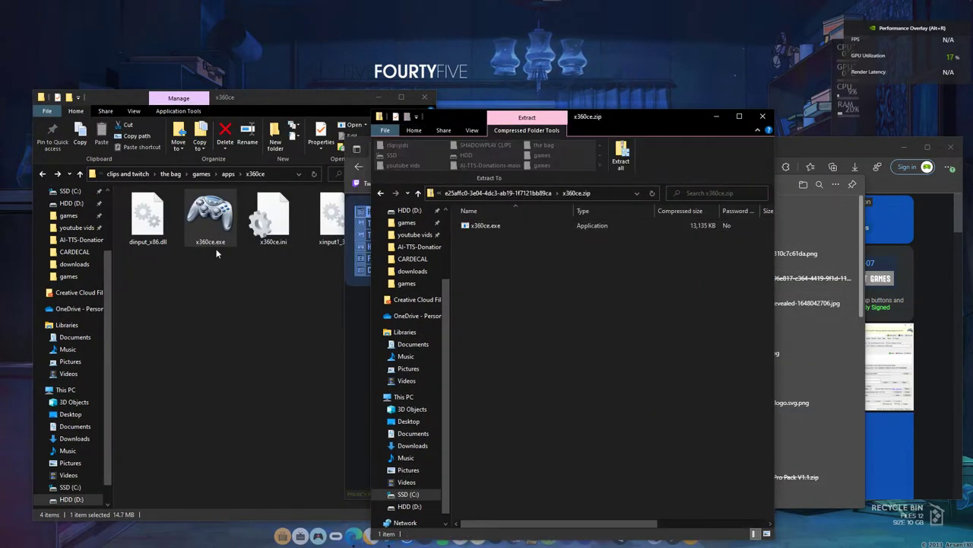
click(230, 174)
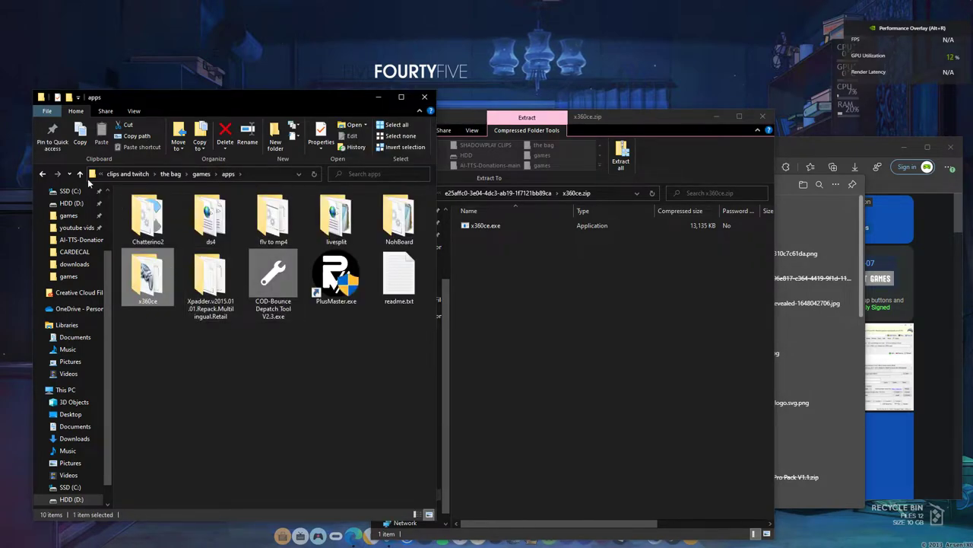
double_click(142, 276)
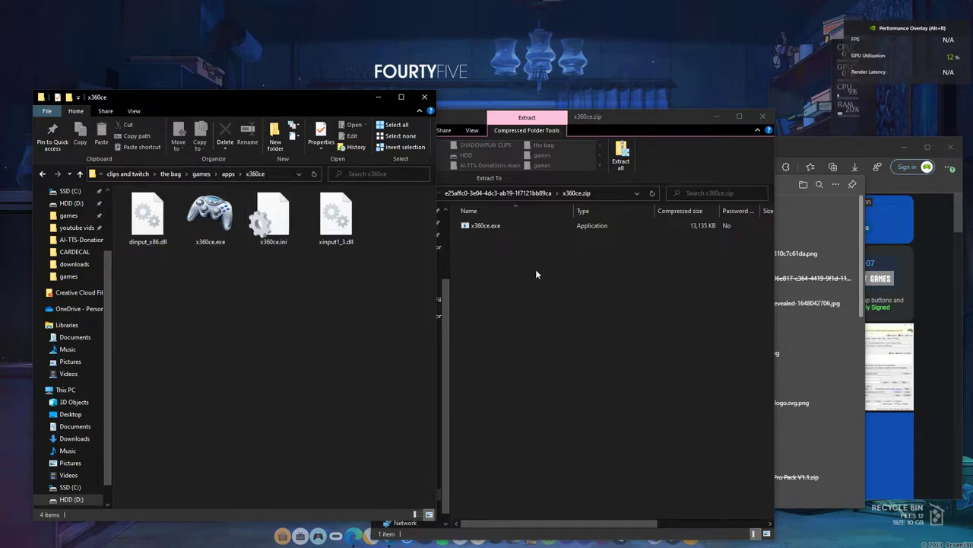
Step: Copy x360ce.exe from the zip over the folder's old copy and launch it
drag(493, 227, 231, 308)
click(447, 198)
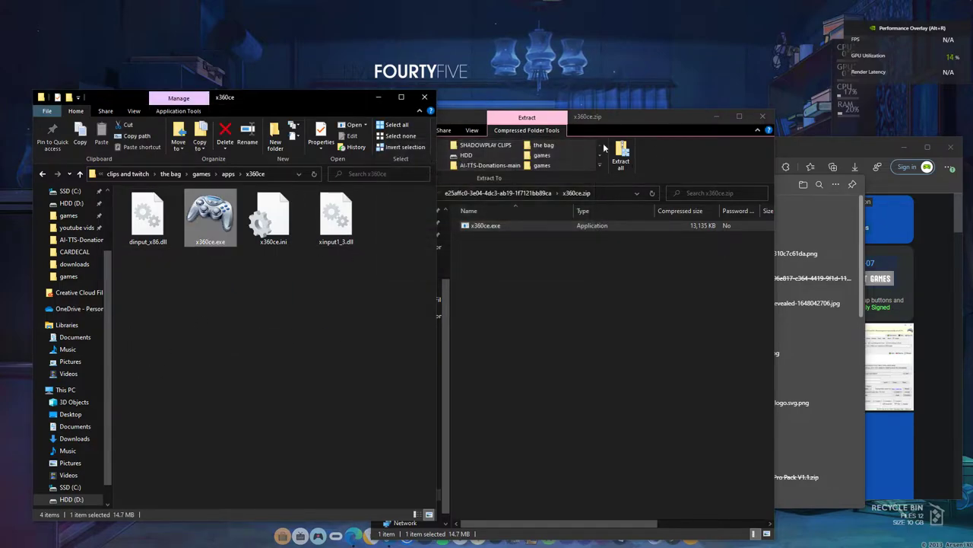
double_click(211, 218)
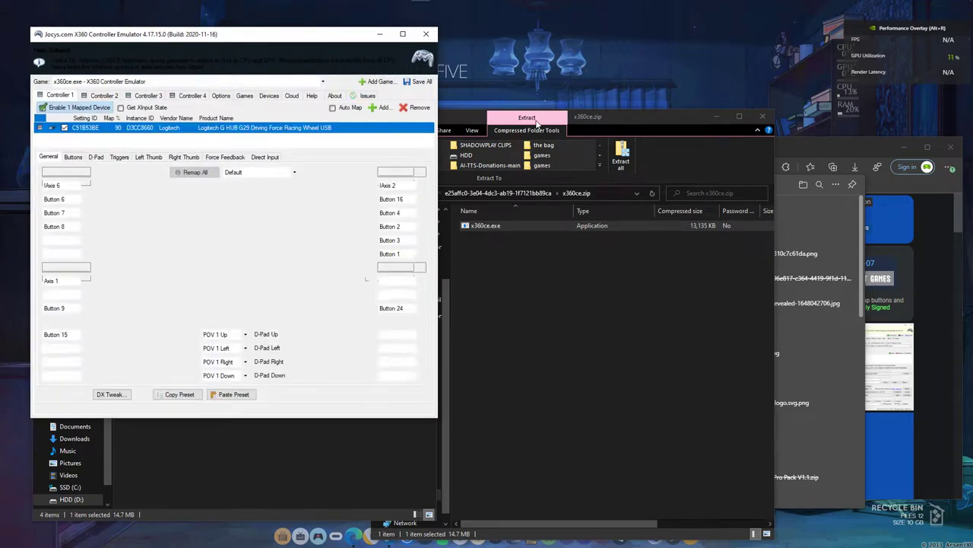
Step: Close the zip window, move the emulator window, and switch from Controller 2 back to Controller 1
click(762, 115)
drag(323, 38, 395, 73)
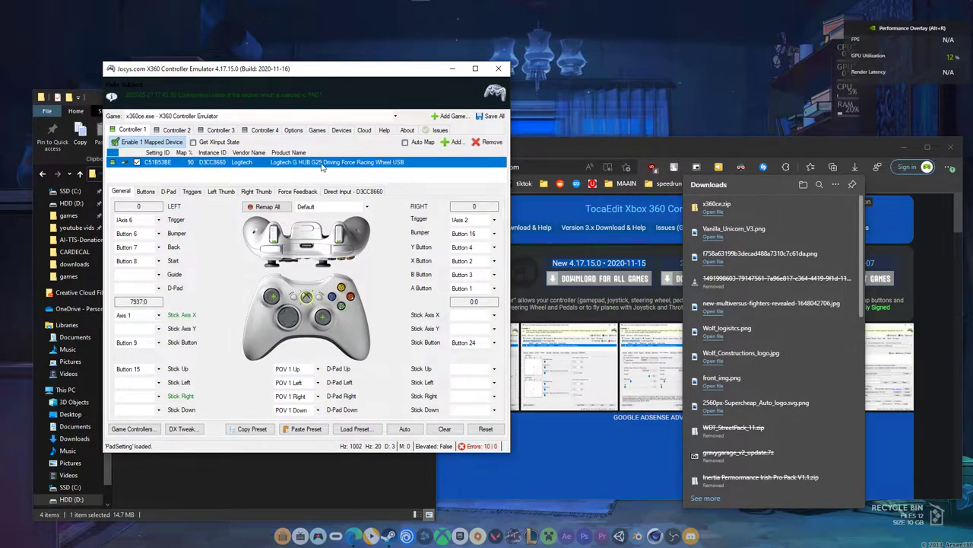
click(172, 134)
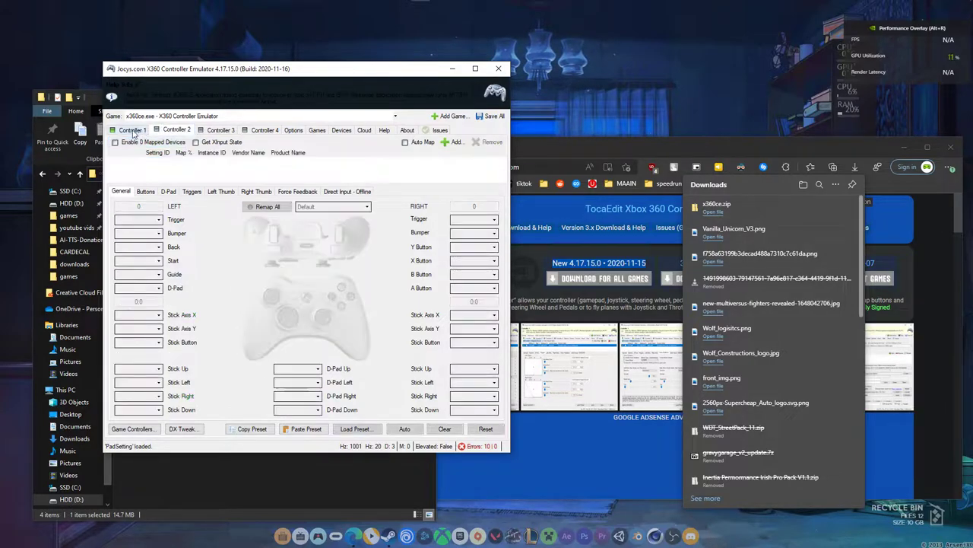
click(148, 132)
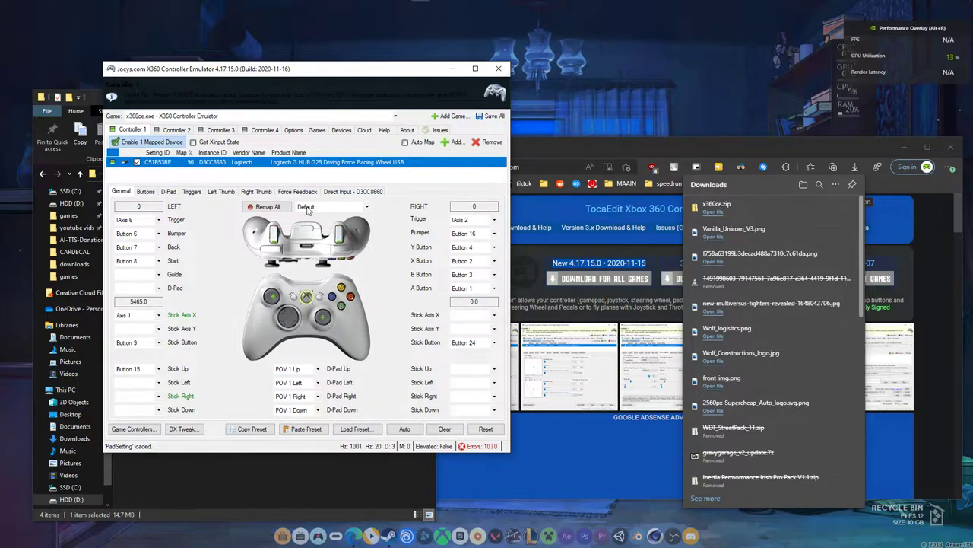
Step: Remap all G29 controls with Remap All, recording the wheel turn as left stick X axis
click(340, 238)
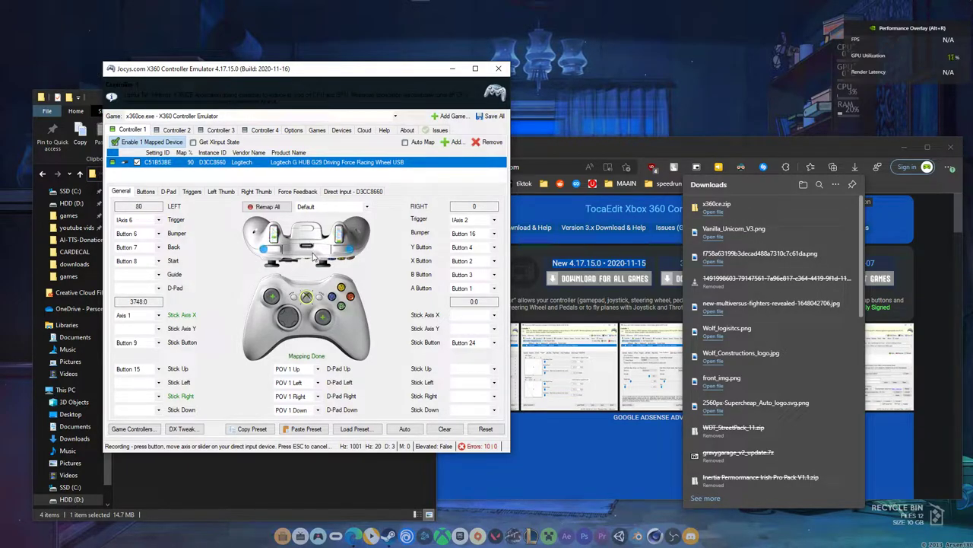
click(272, 299)
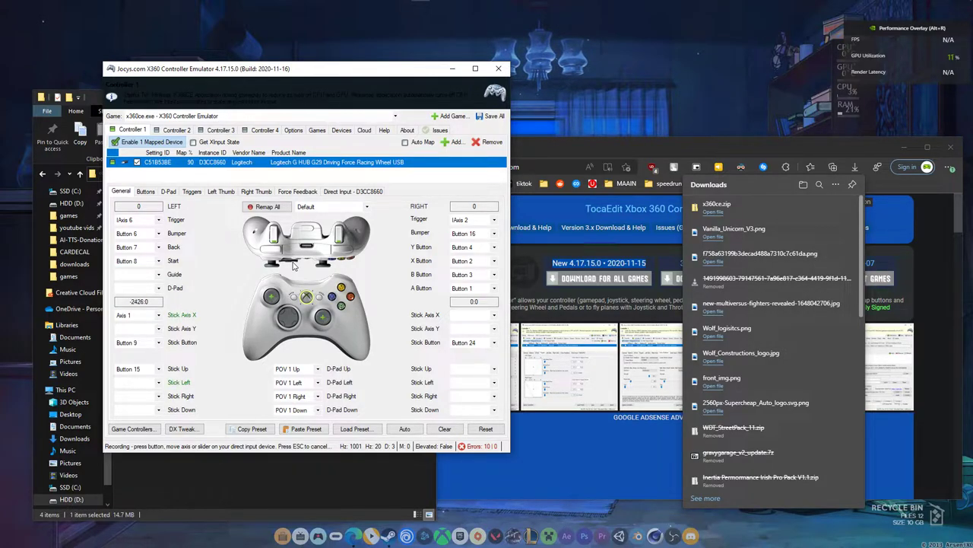
Step: On the Left Thumb tab, set X-axis sensitivity to about 90% with Invert kept on
click(221, 190)
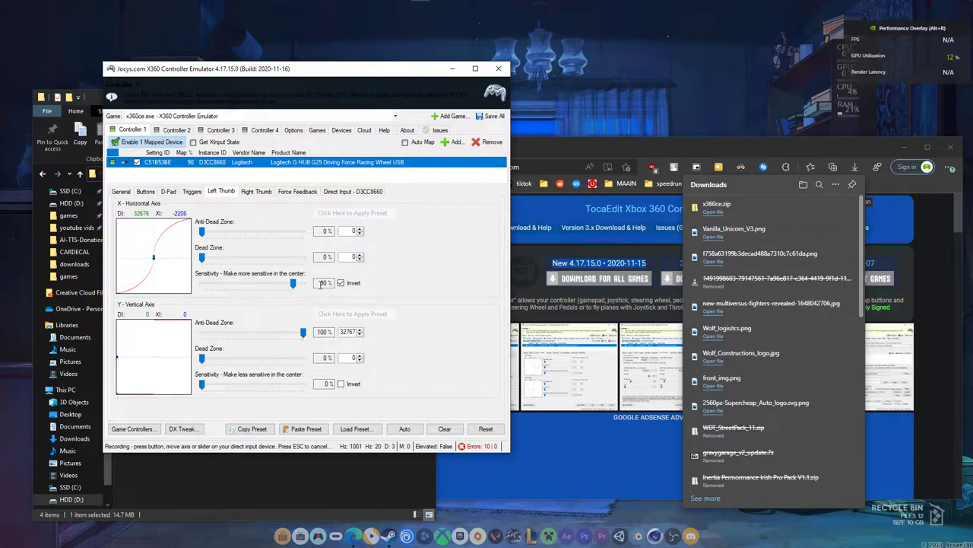
click(297, 288)
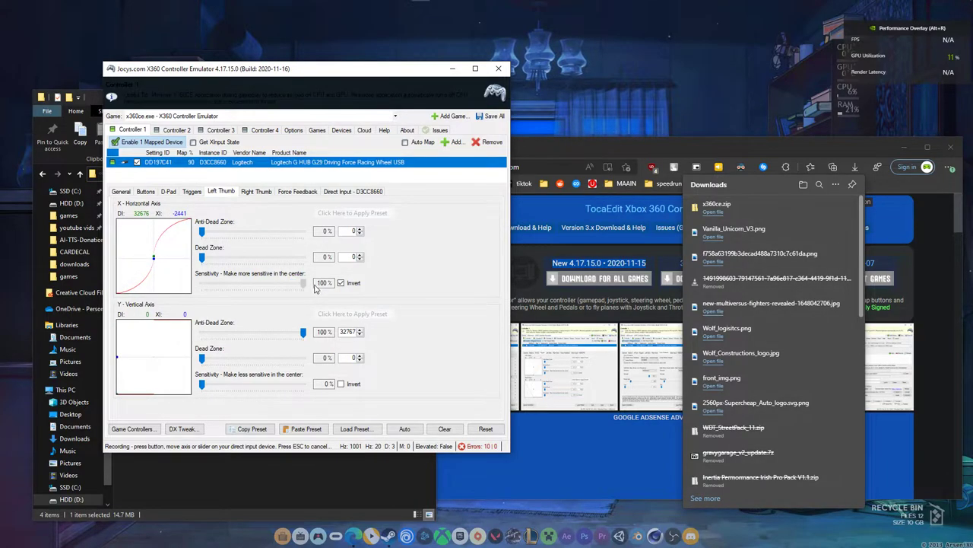
drag(296, 287, 294, 285)
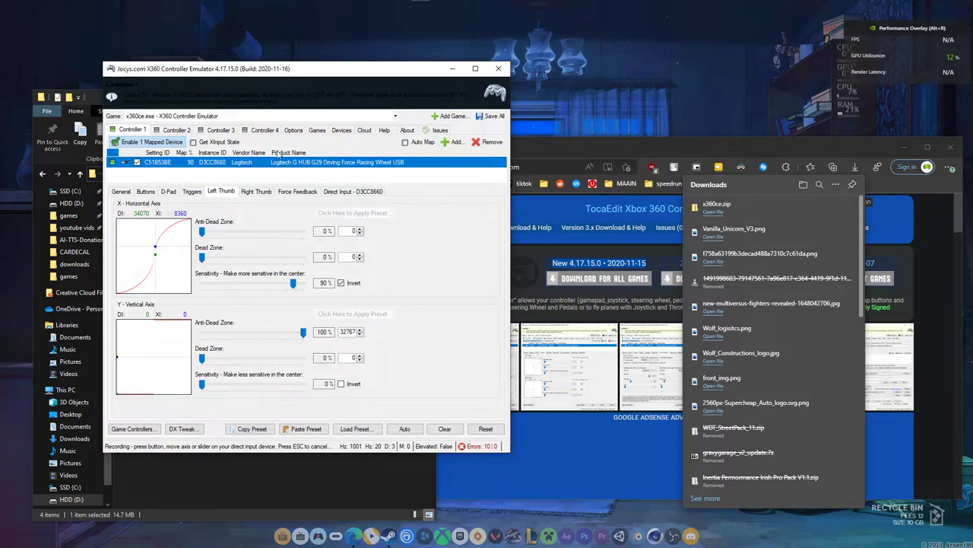
Step: Toggle Force Feedback on and back off, glance at General, then return to Force Feedback
click(299, 192)
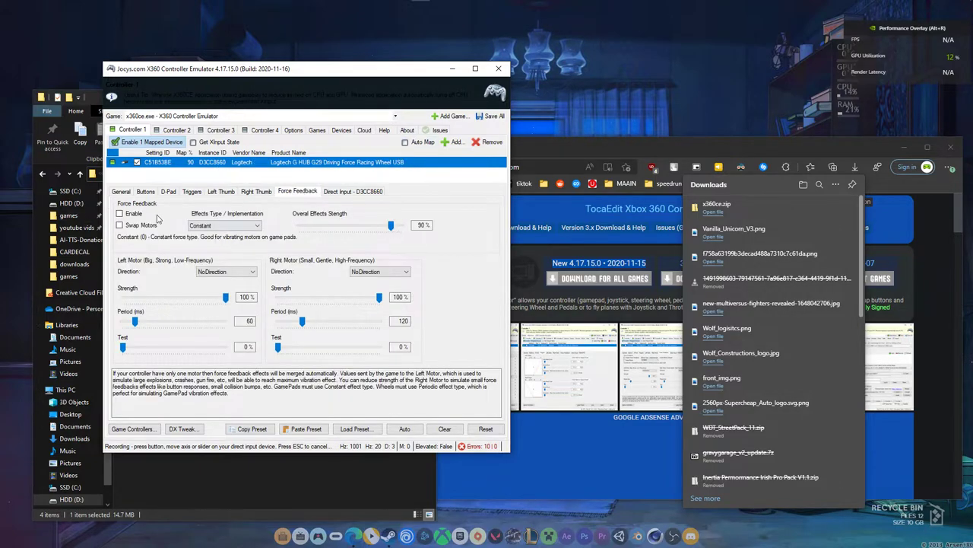
click(120, 214)
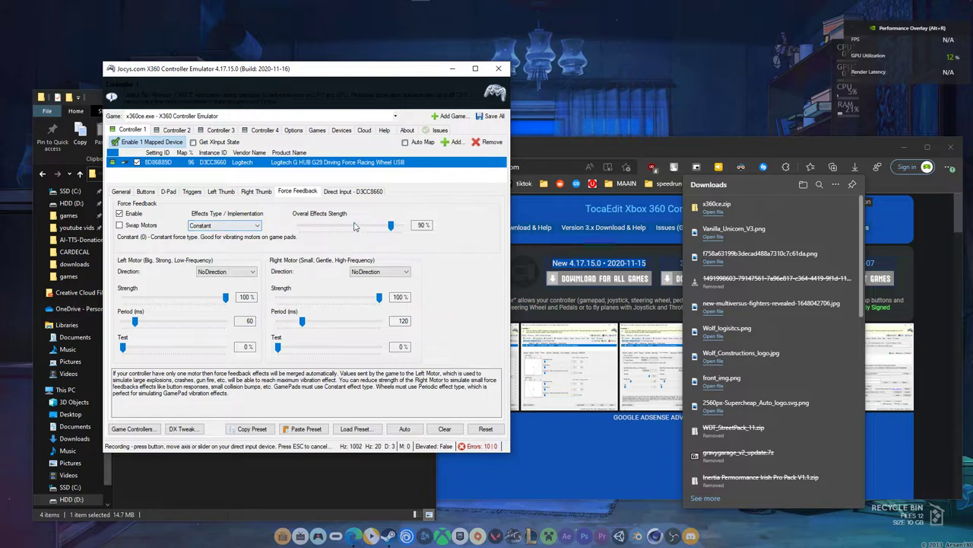
click(121, 214)
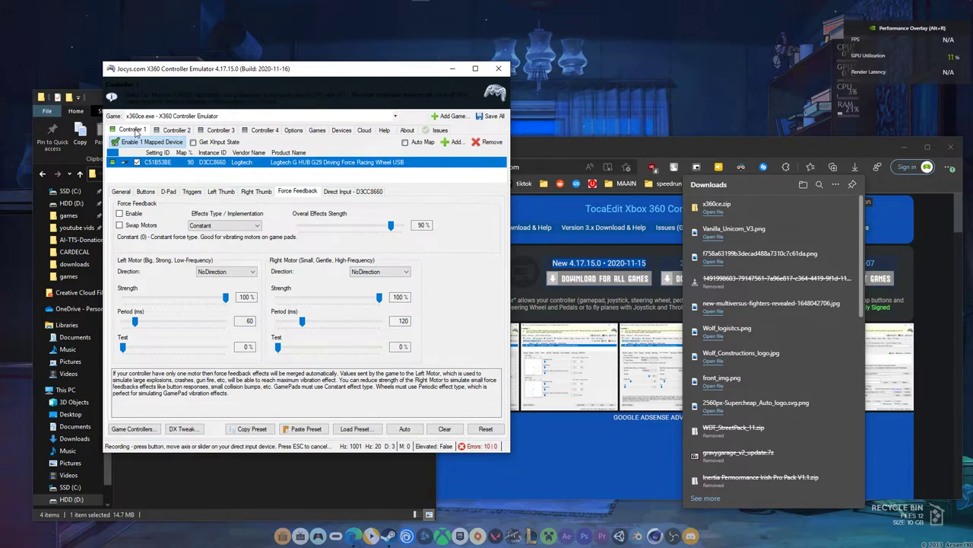
click(120, 192)
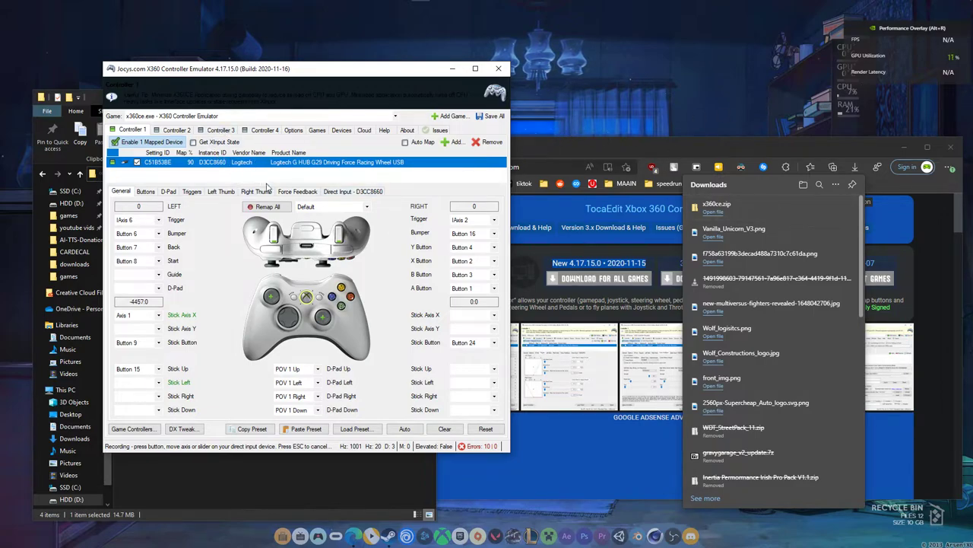
click(286, 193)
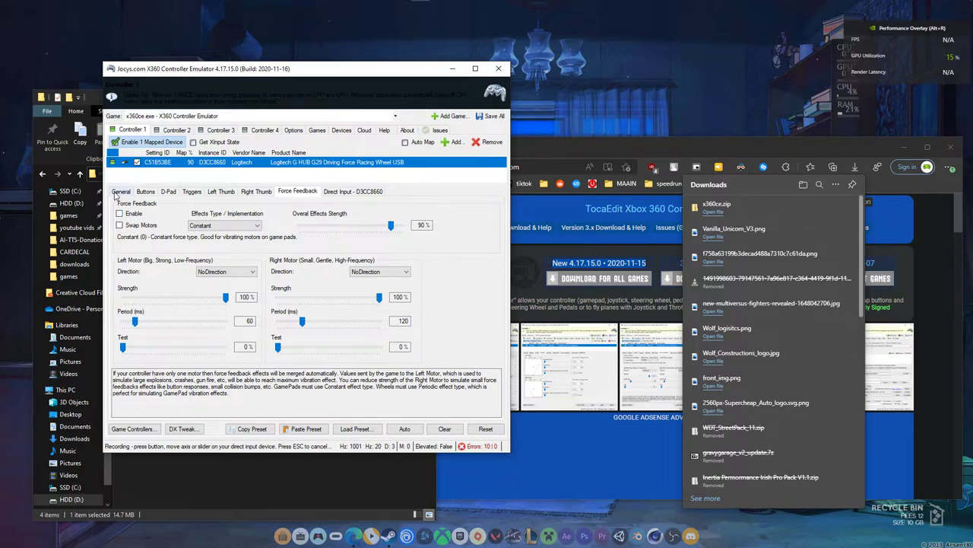
Step: Switch the emulator to General and open the G29 Steering Wheel page in Logitech G HUB
click(117, 193)
click(855, 7)
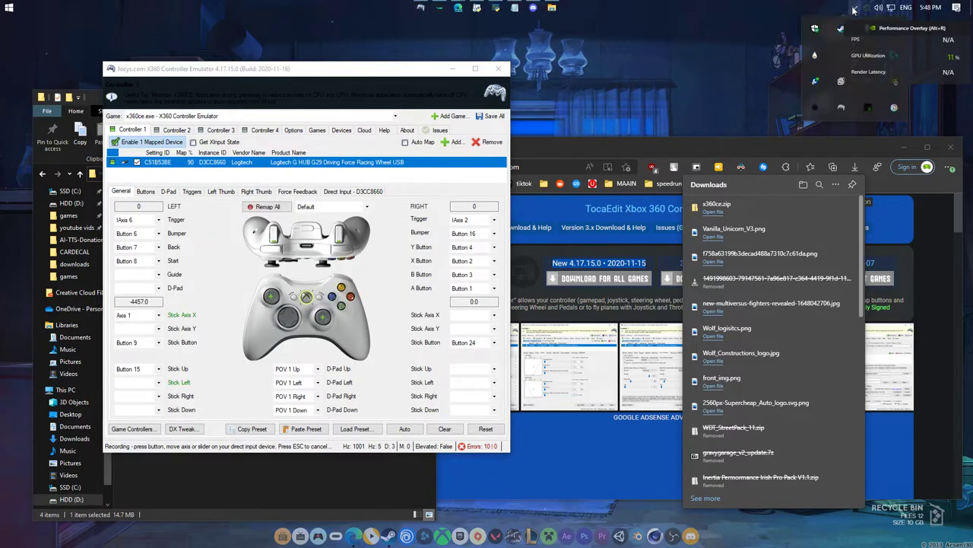
click(816, 81)
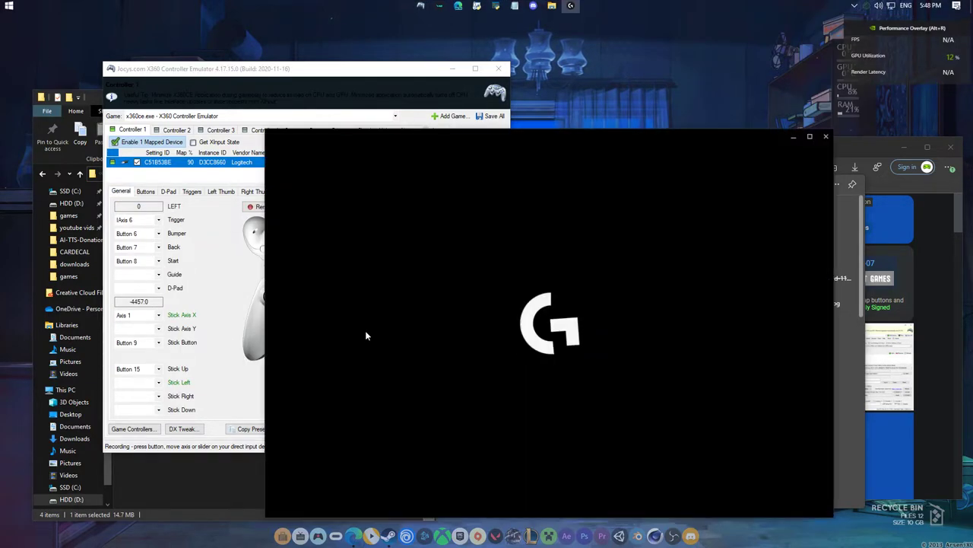
click(548, 312)
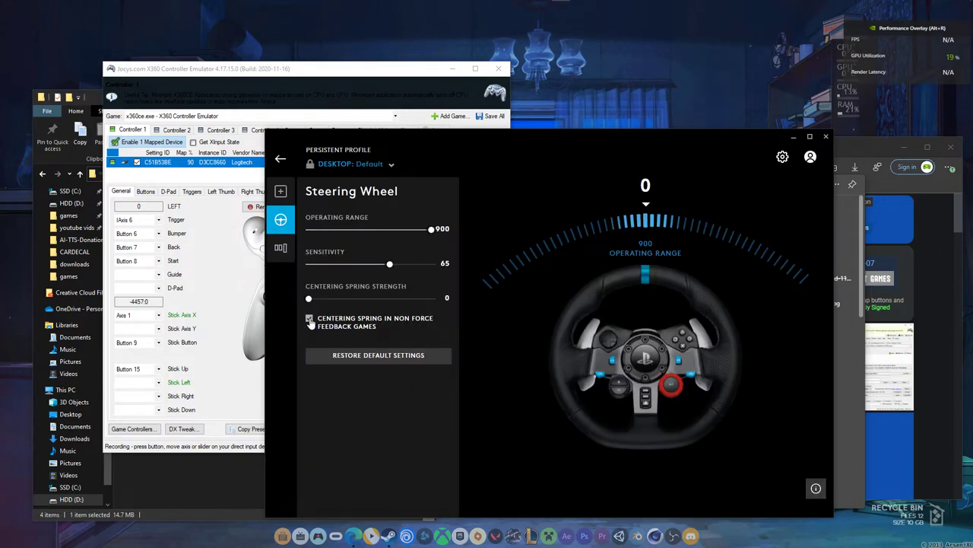
Step: Keep Centering Spring Strength at 0, enable centering spring in non-FFB games, and close G HUB
drag(308, 298, 362, 300)
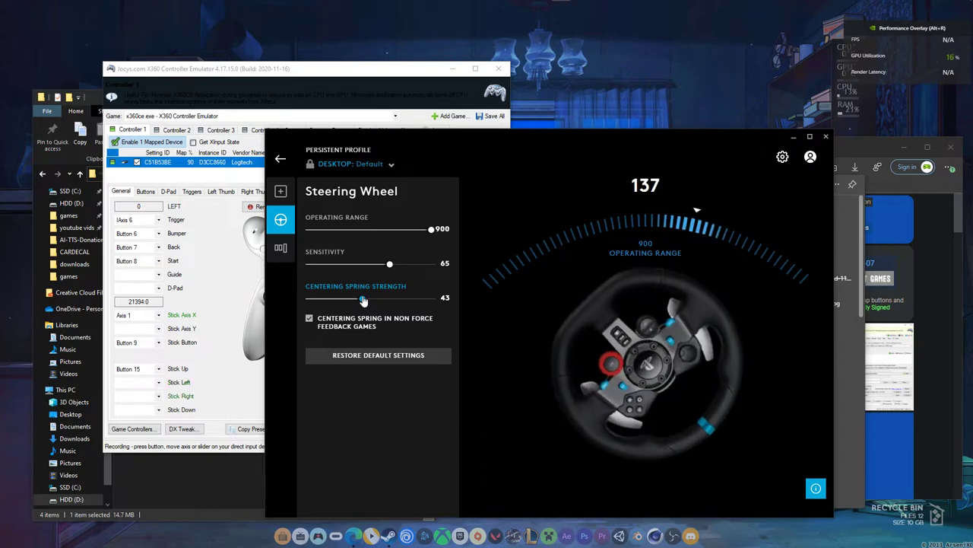
drag(363, 300, 309, 298)
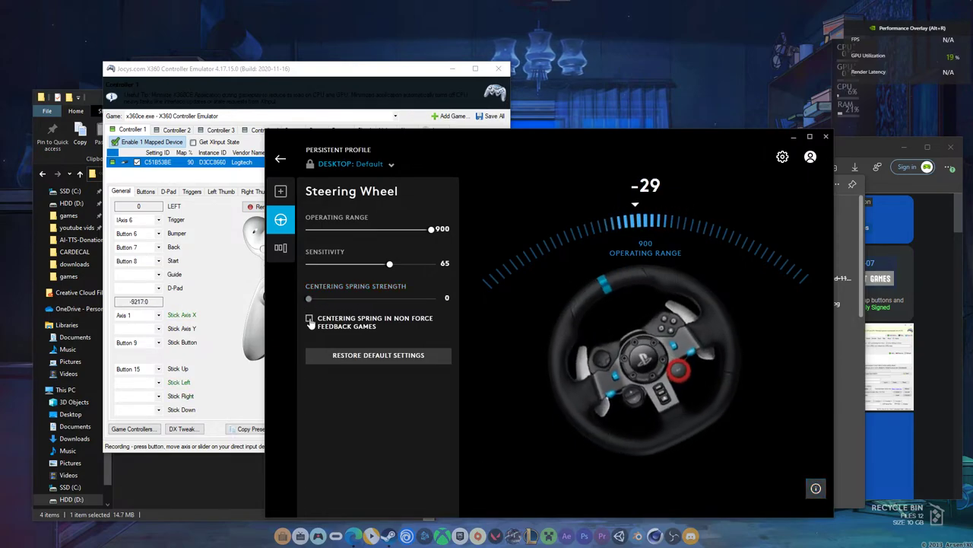
click(310, 319)
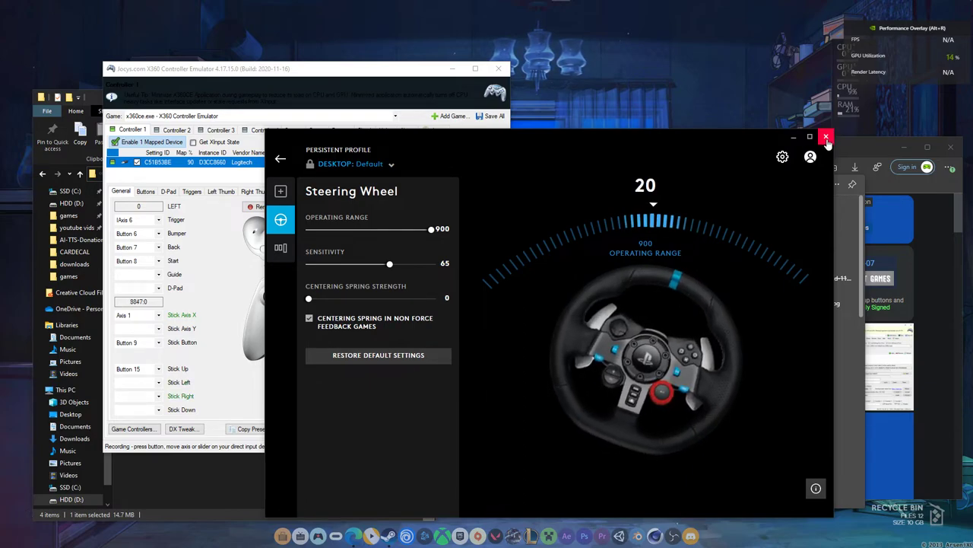
click(826, 139)
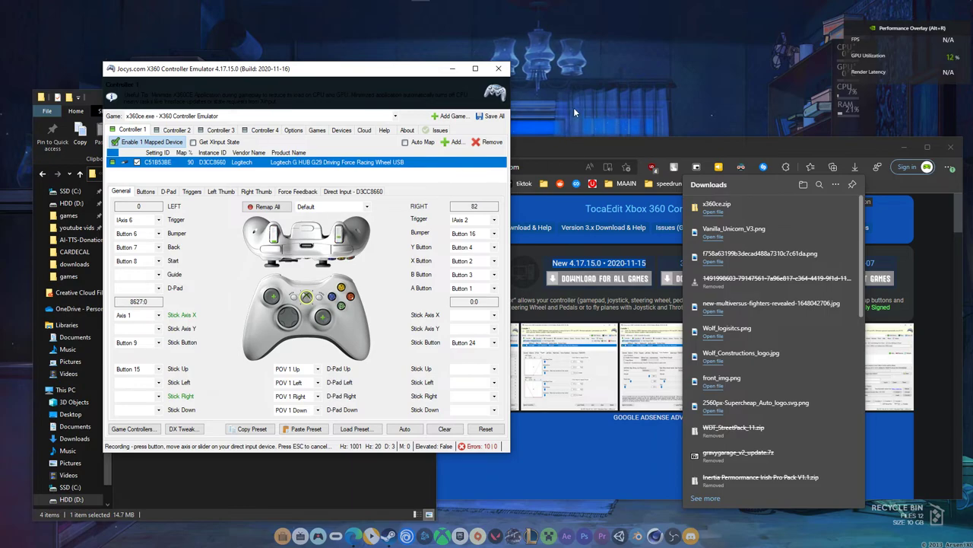
Step: Raise the browser window slightly and bring the emulator to the front, moved down and left
click(624, 150)
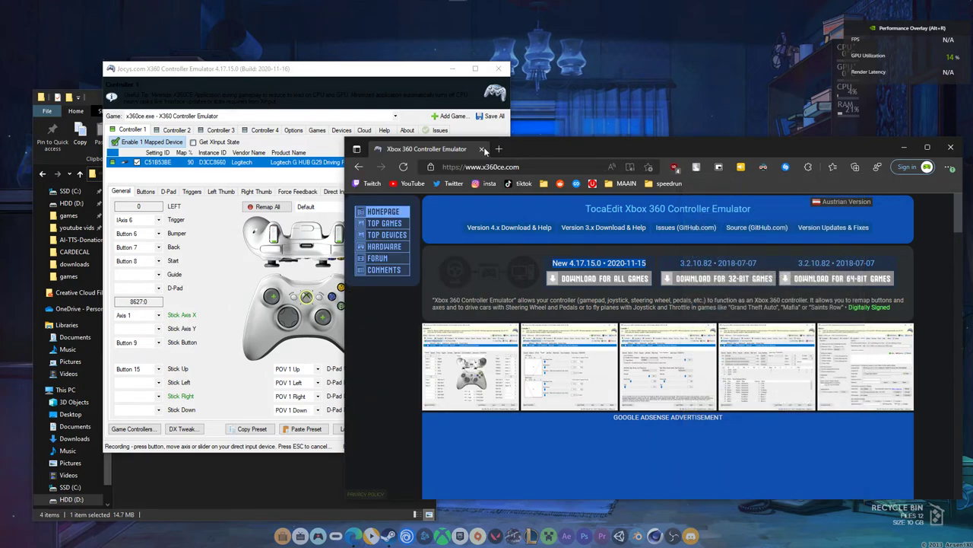
click(336, 75)
drag(679, 149, 653, 135)
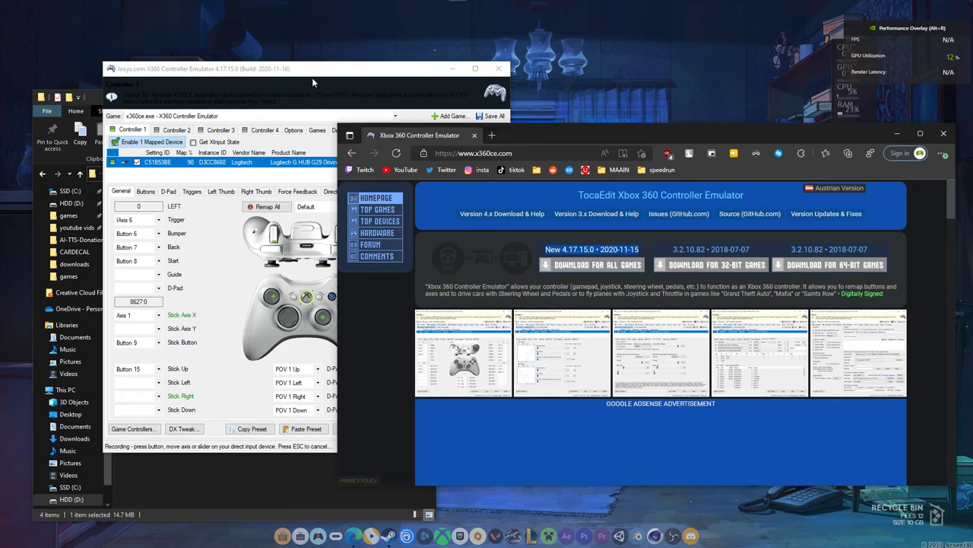
drag(299, 78, 237, 123)
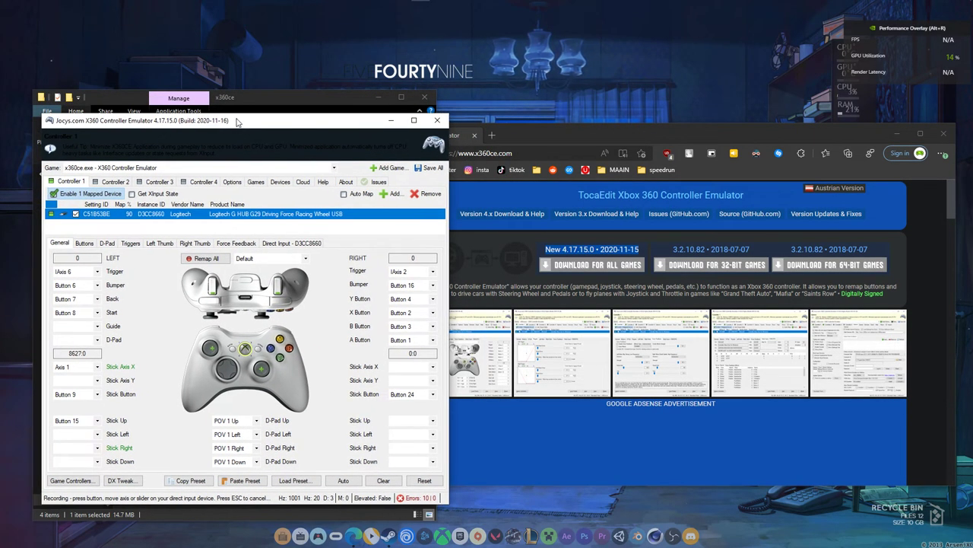